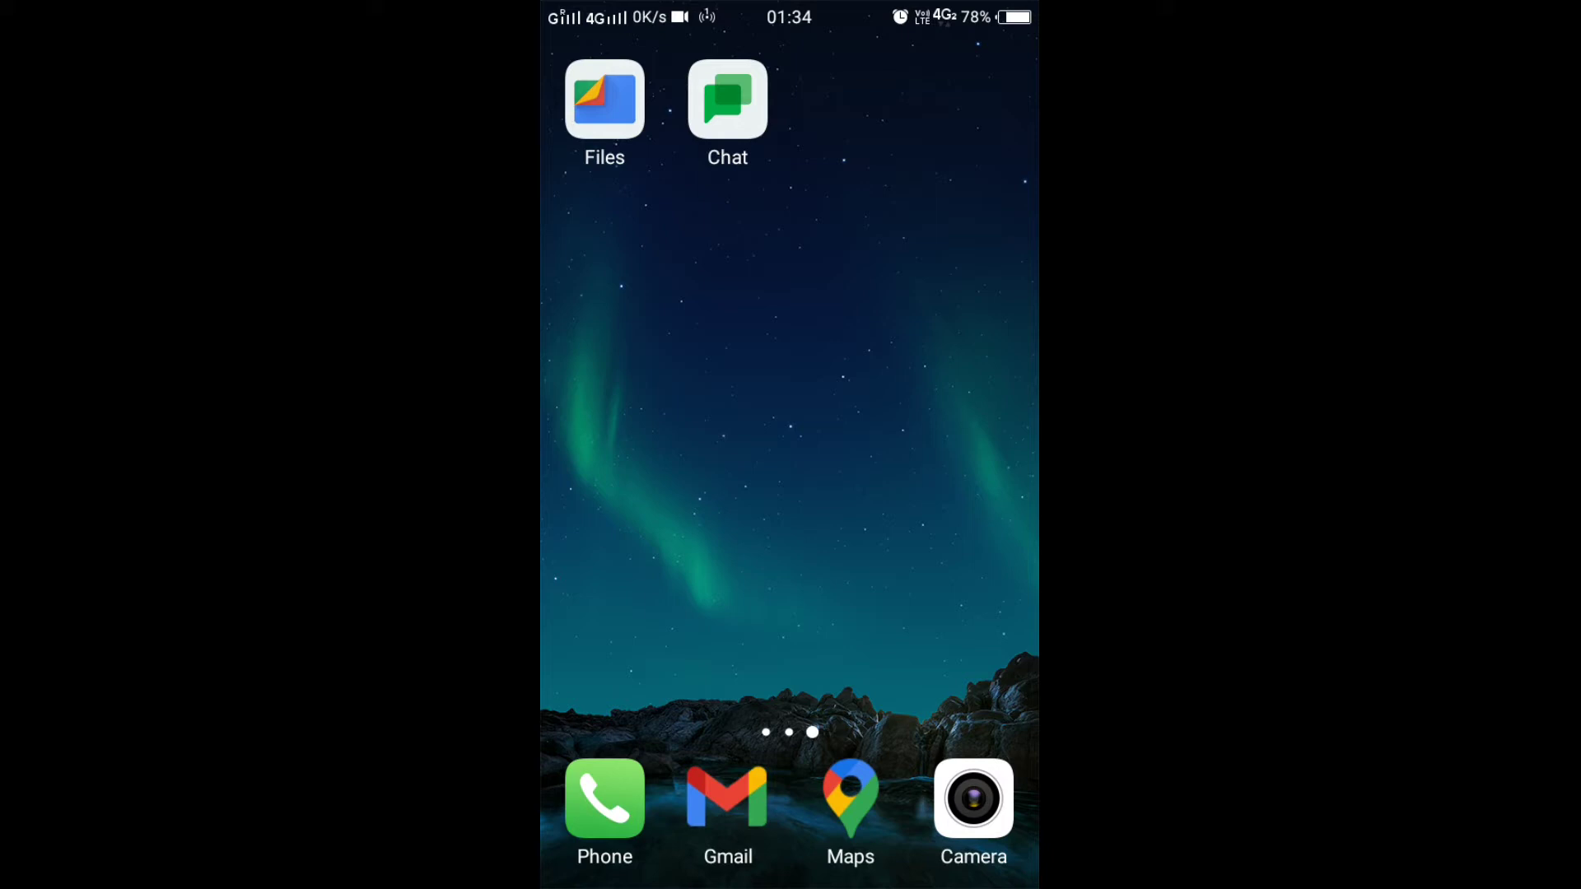
Open Files by Google, browse internal storage, and enter the Screenshot folder
{"action": "left_click", "coordinate": [604, 100]}
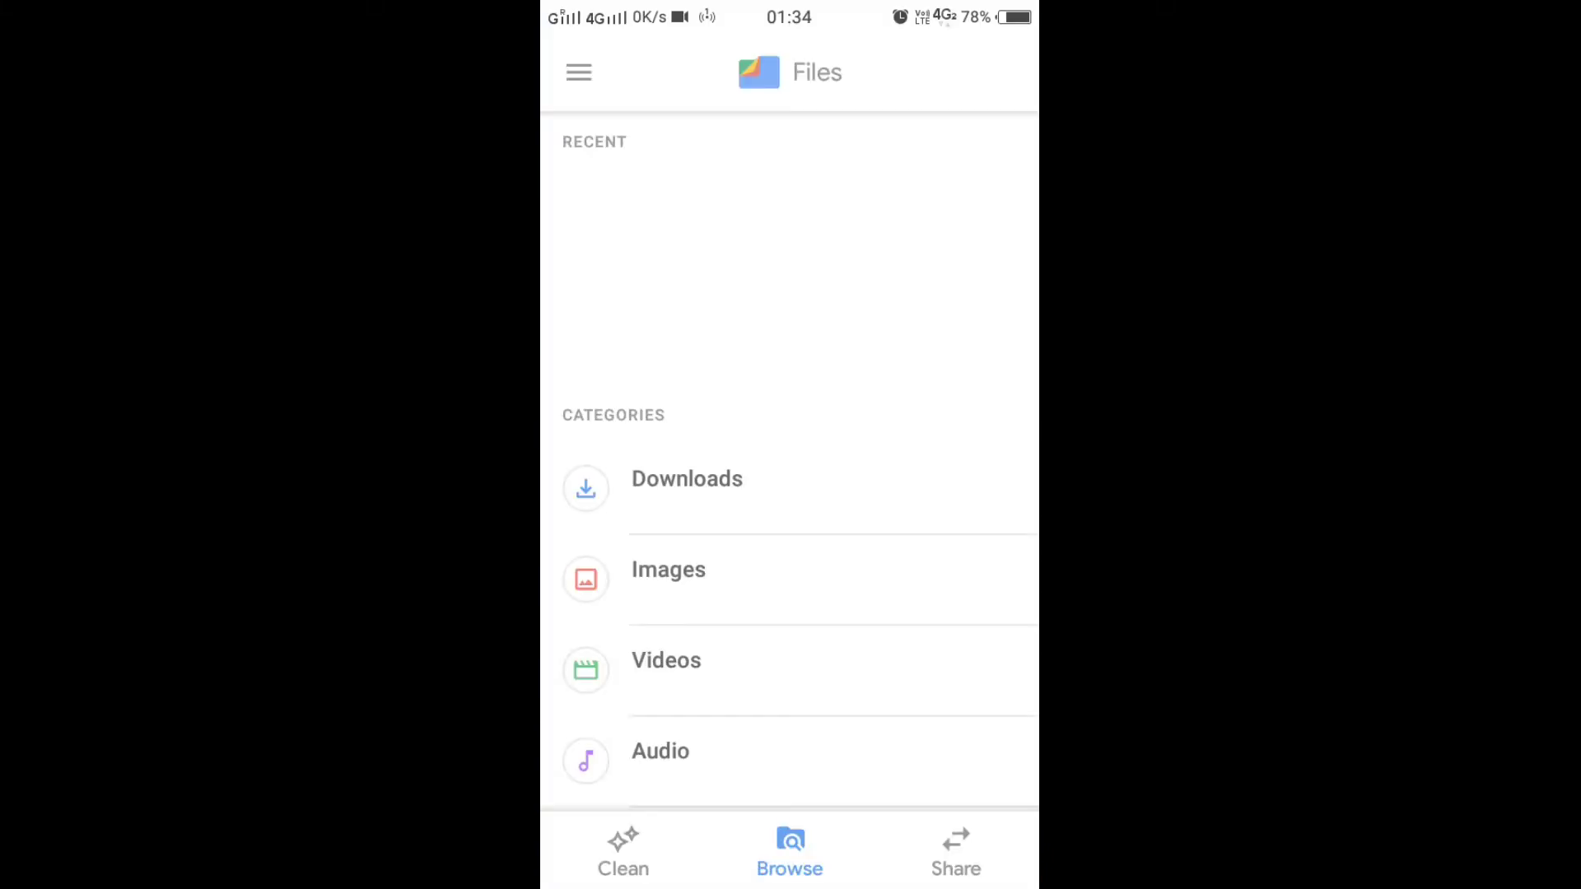
{"action": "scroll", "coordinate": [791, 494], "scroll_direction": "down", "scroll_amount": 5}
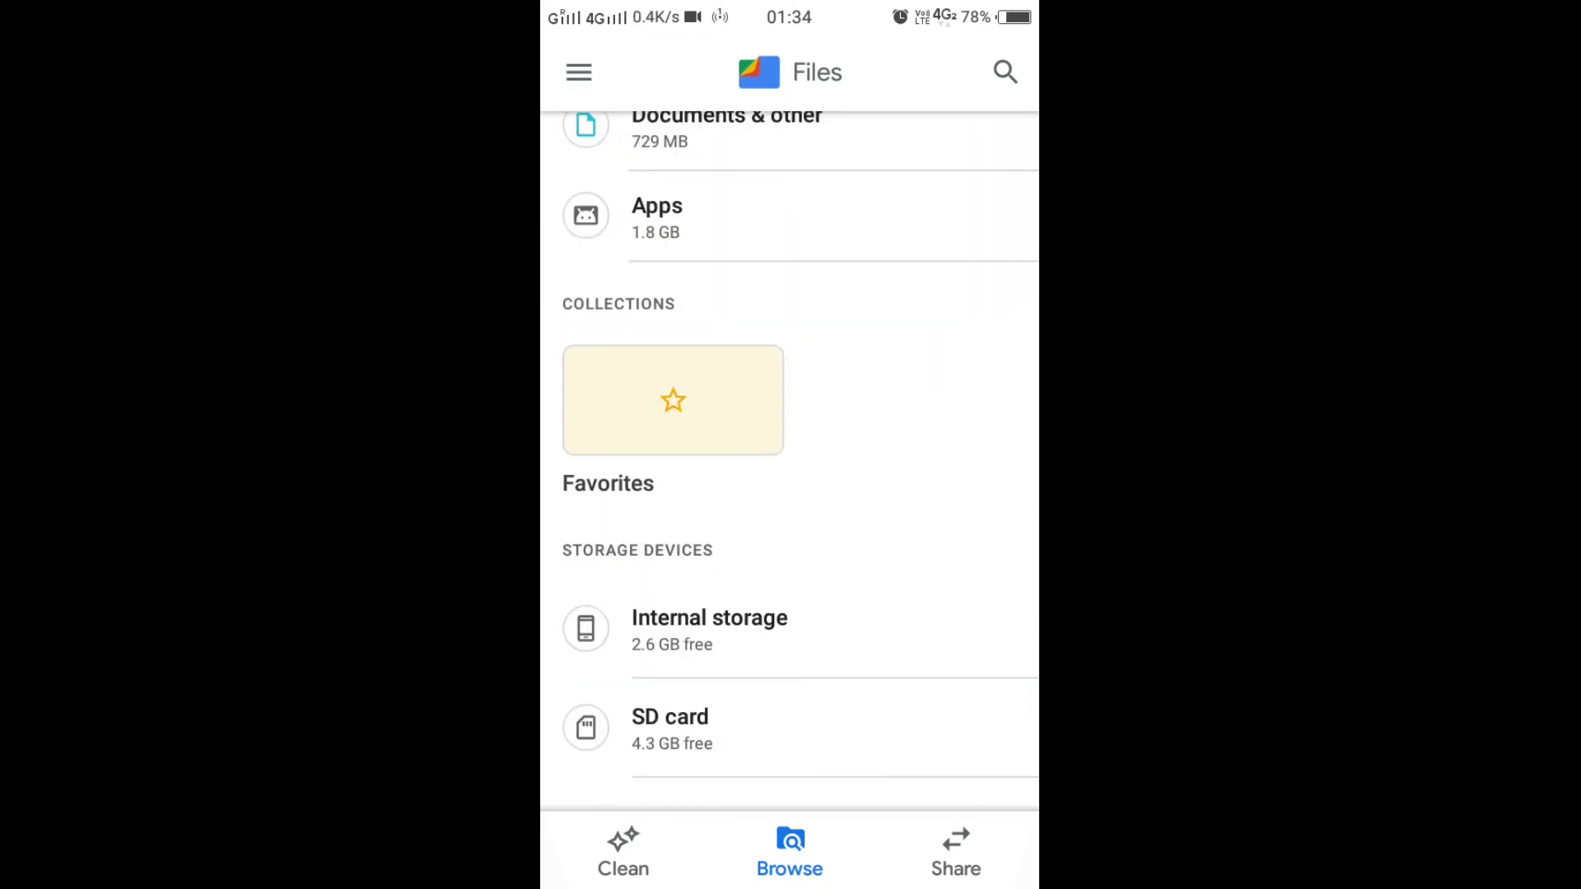
{"action": "left_click", "coordinate": [710, 630]}
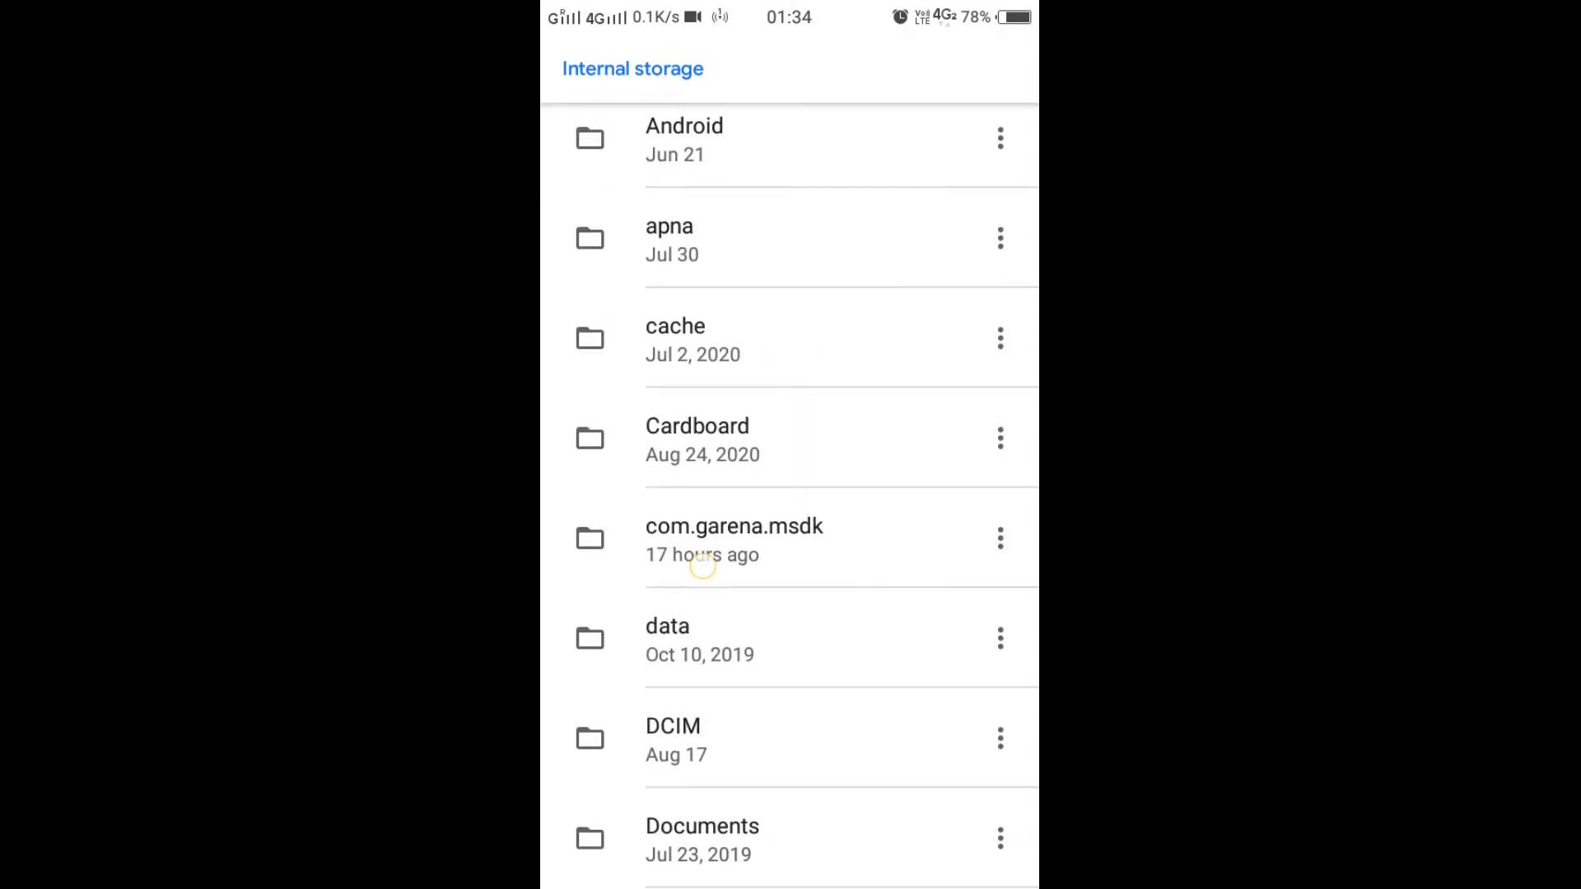
{"action": "scroll", "coordinate": [705, 558], "scroll_direction": "down", "scroll_amount": 10}
{"action": "scroll", "coordinate": [671, 495], "scroll_direction": "down", "scroll_amount": 3}
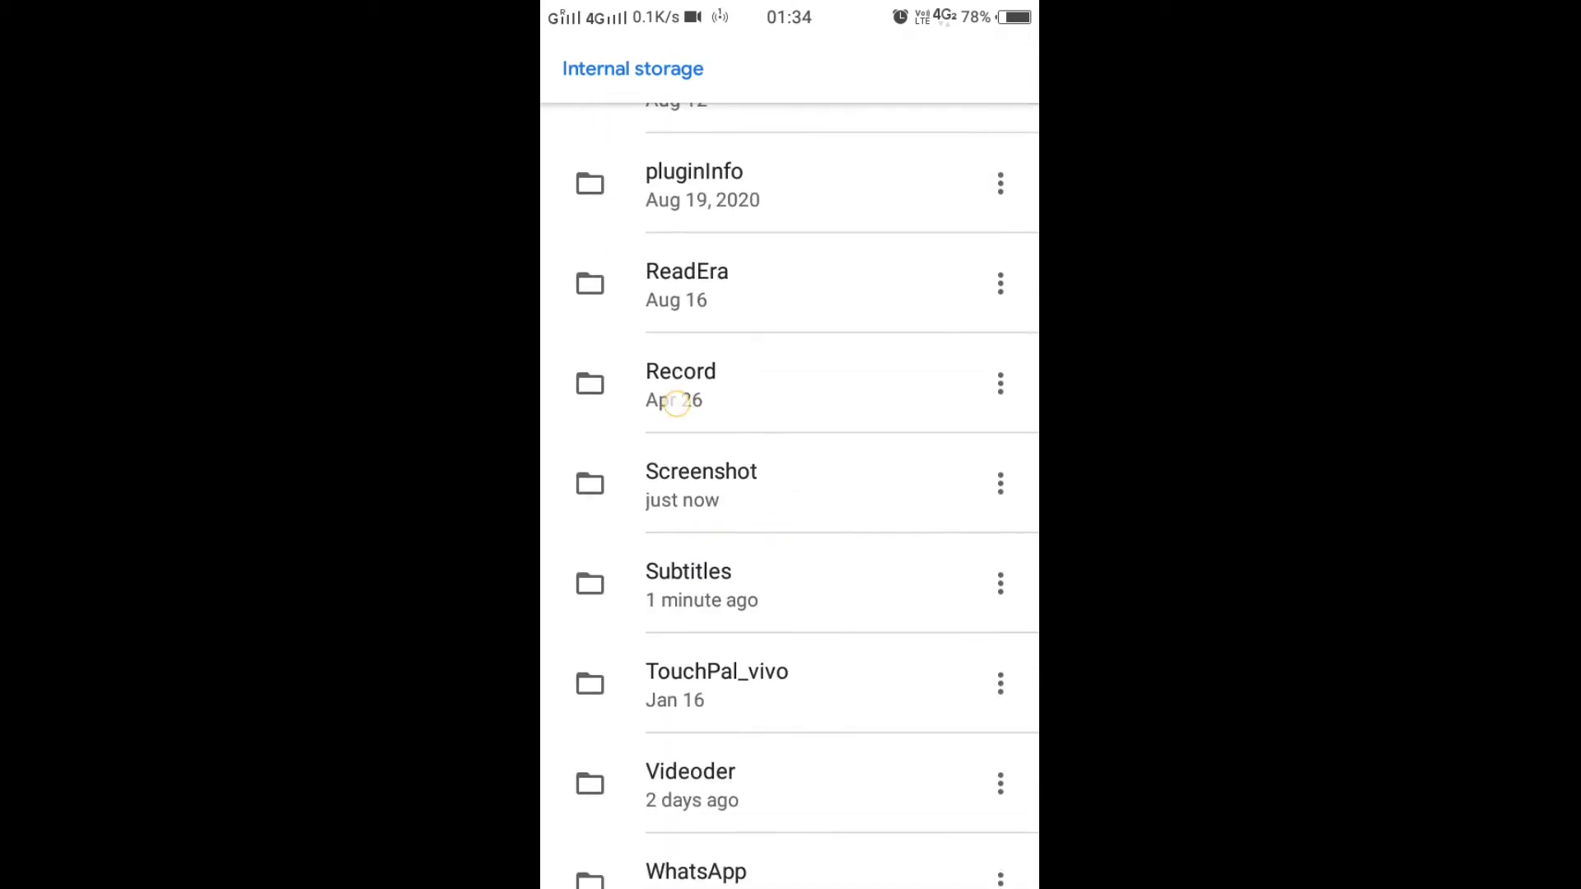
{"action": "left_click", "coordinate": [691, 400]}
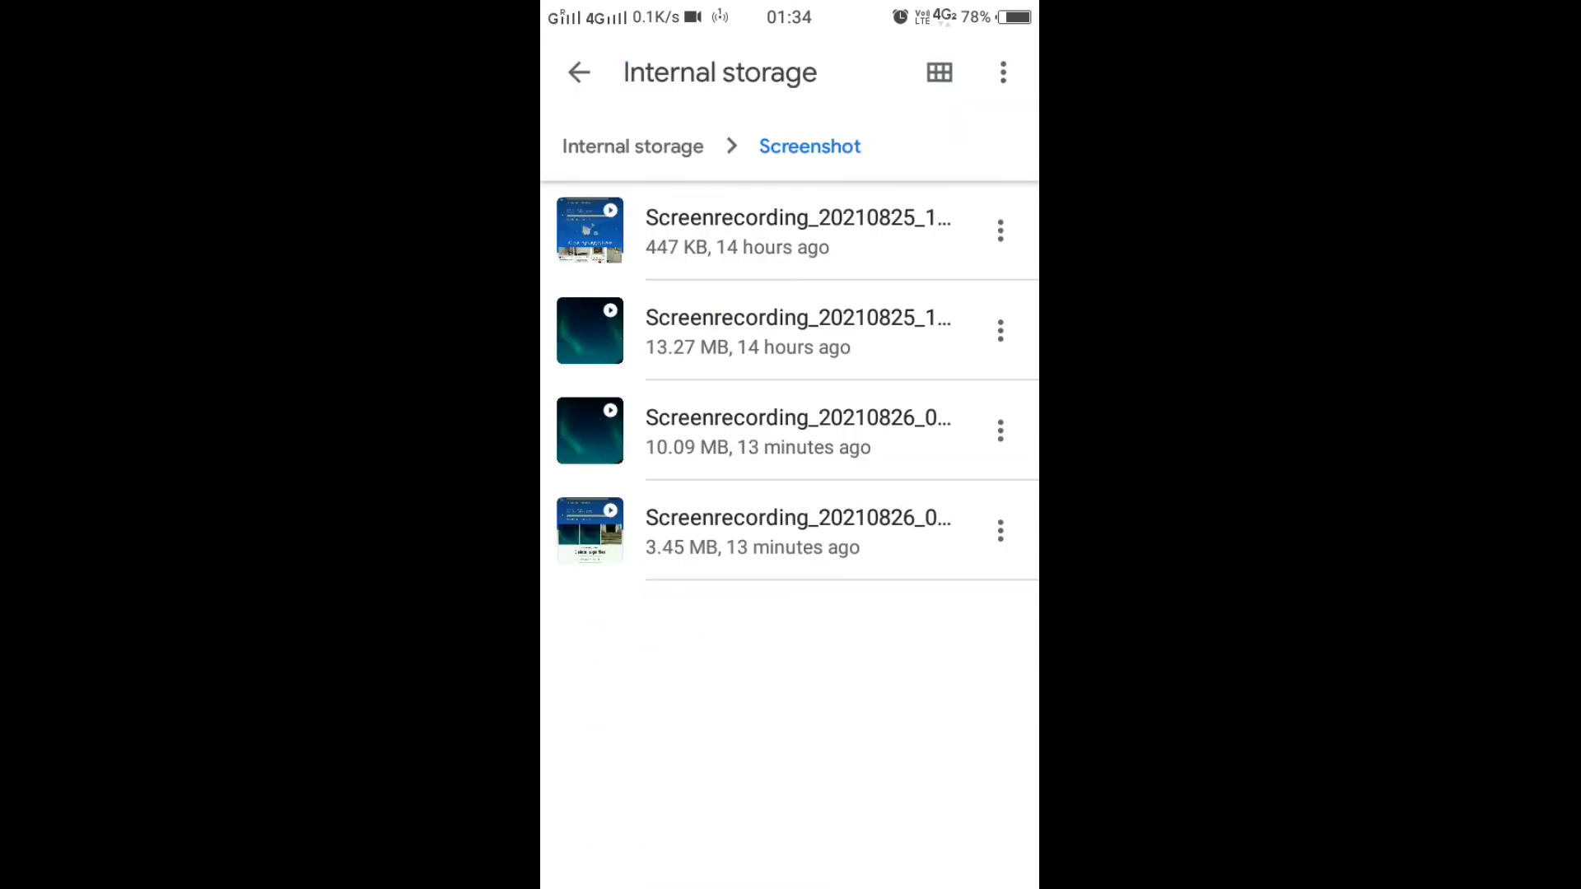
Select the 447 KB screen recording and choose Move to, targeting internal storage
{"action": "left_click", "coordinate": [710, 231]}
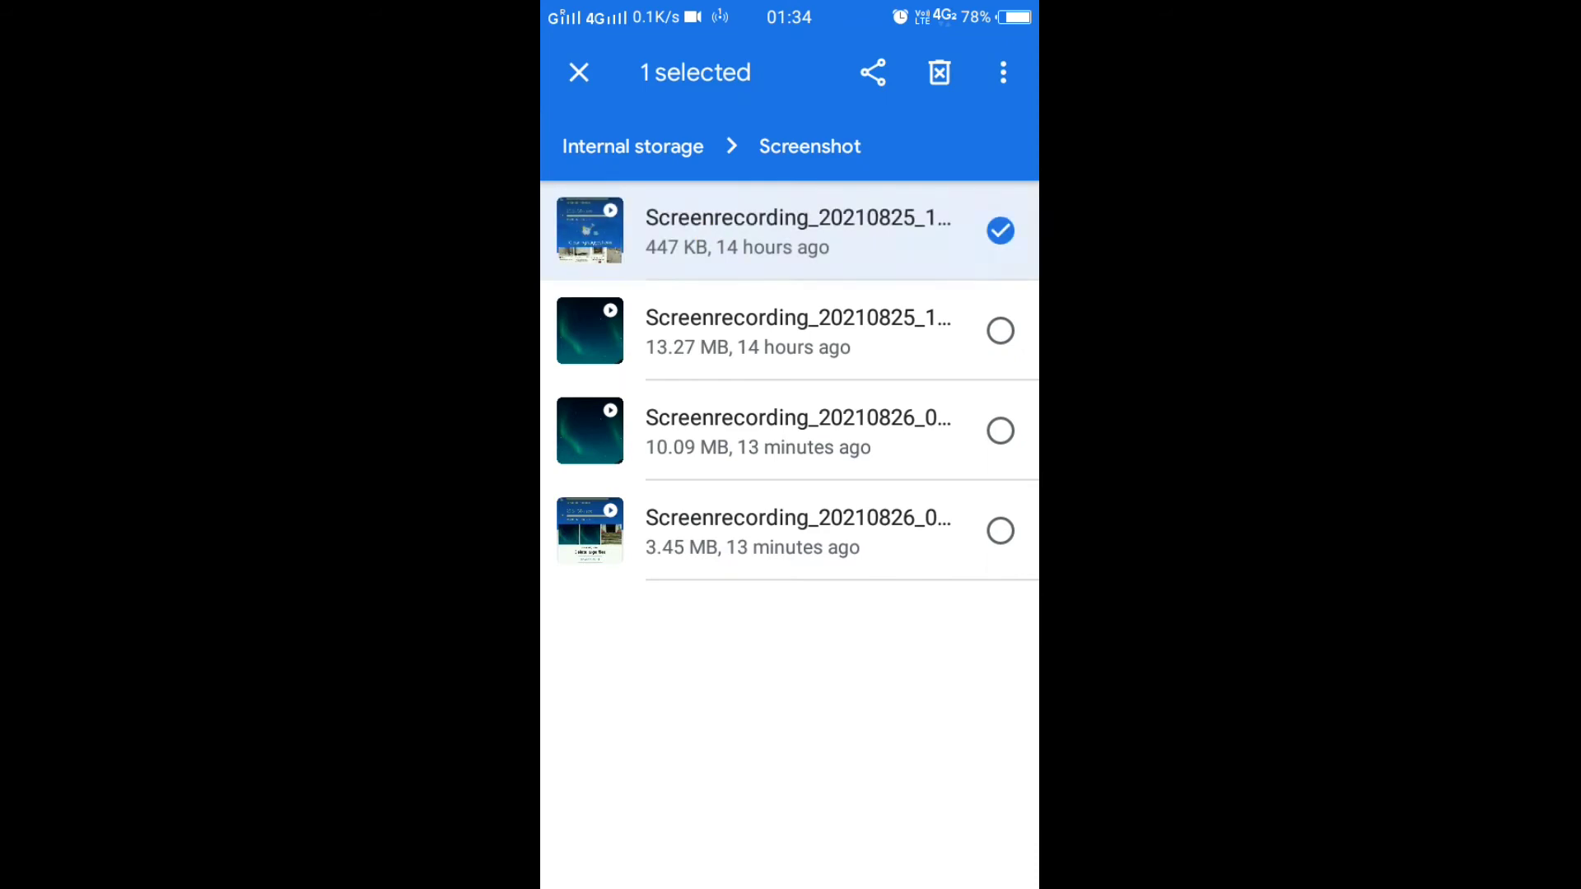
{"action": "left_click", "coordinate": [1004, 72]}
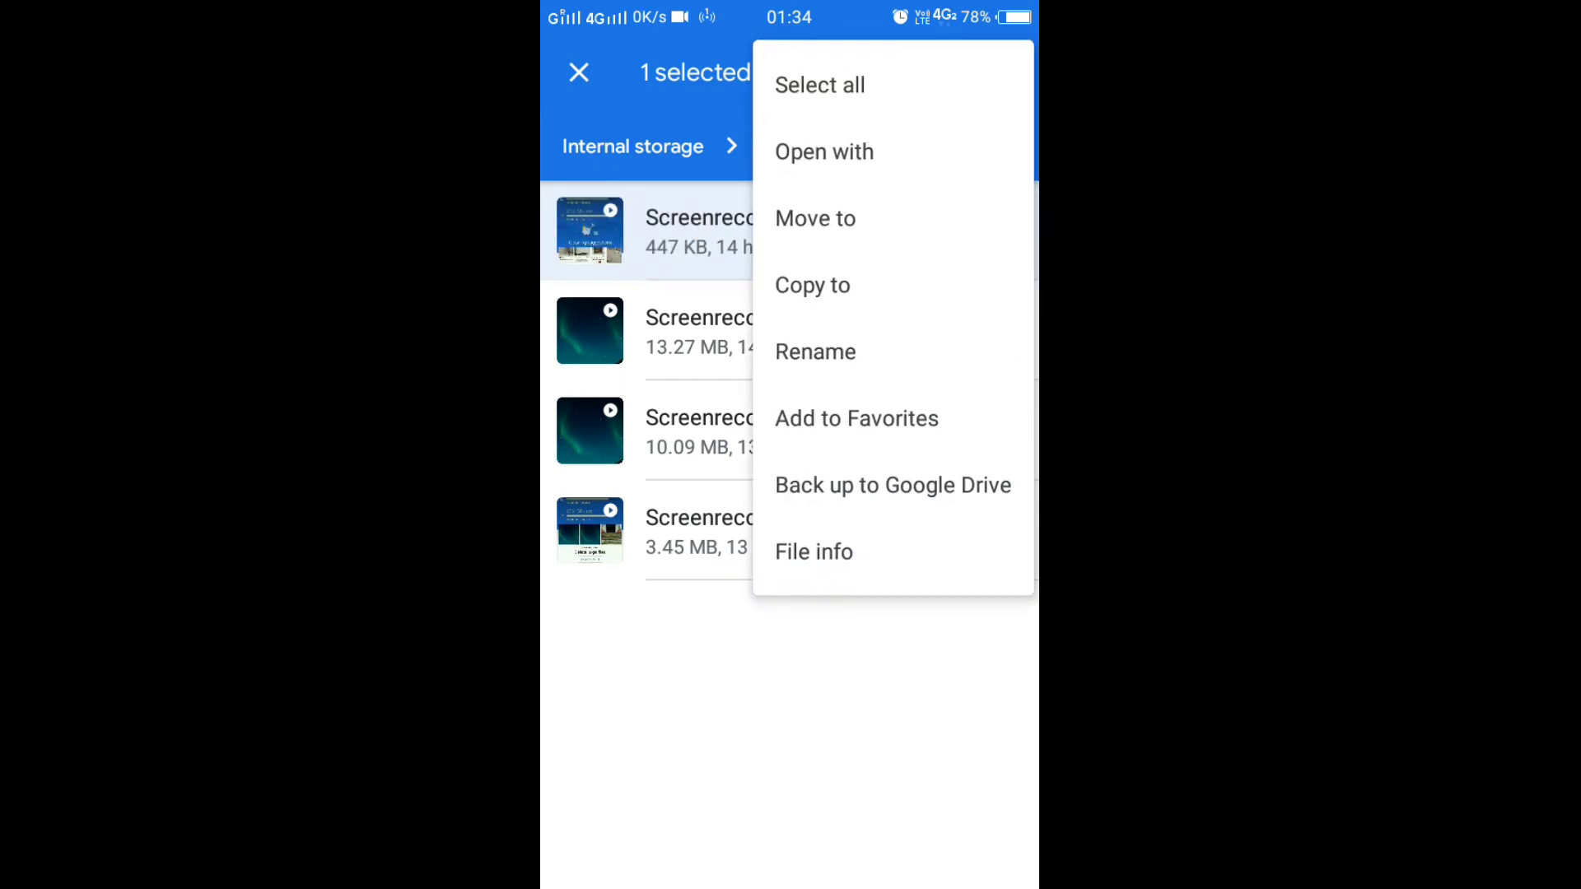
{"action": "left_click", "coordinate": [815, 218]}
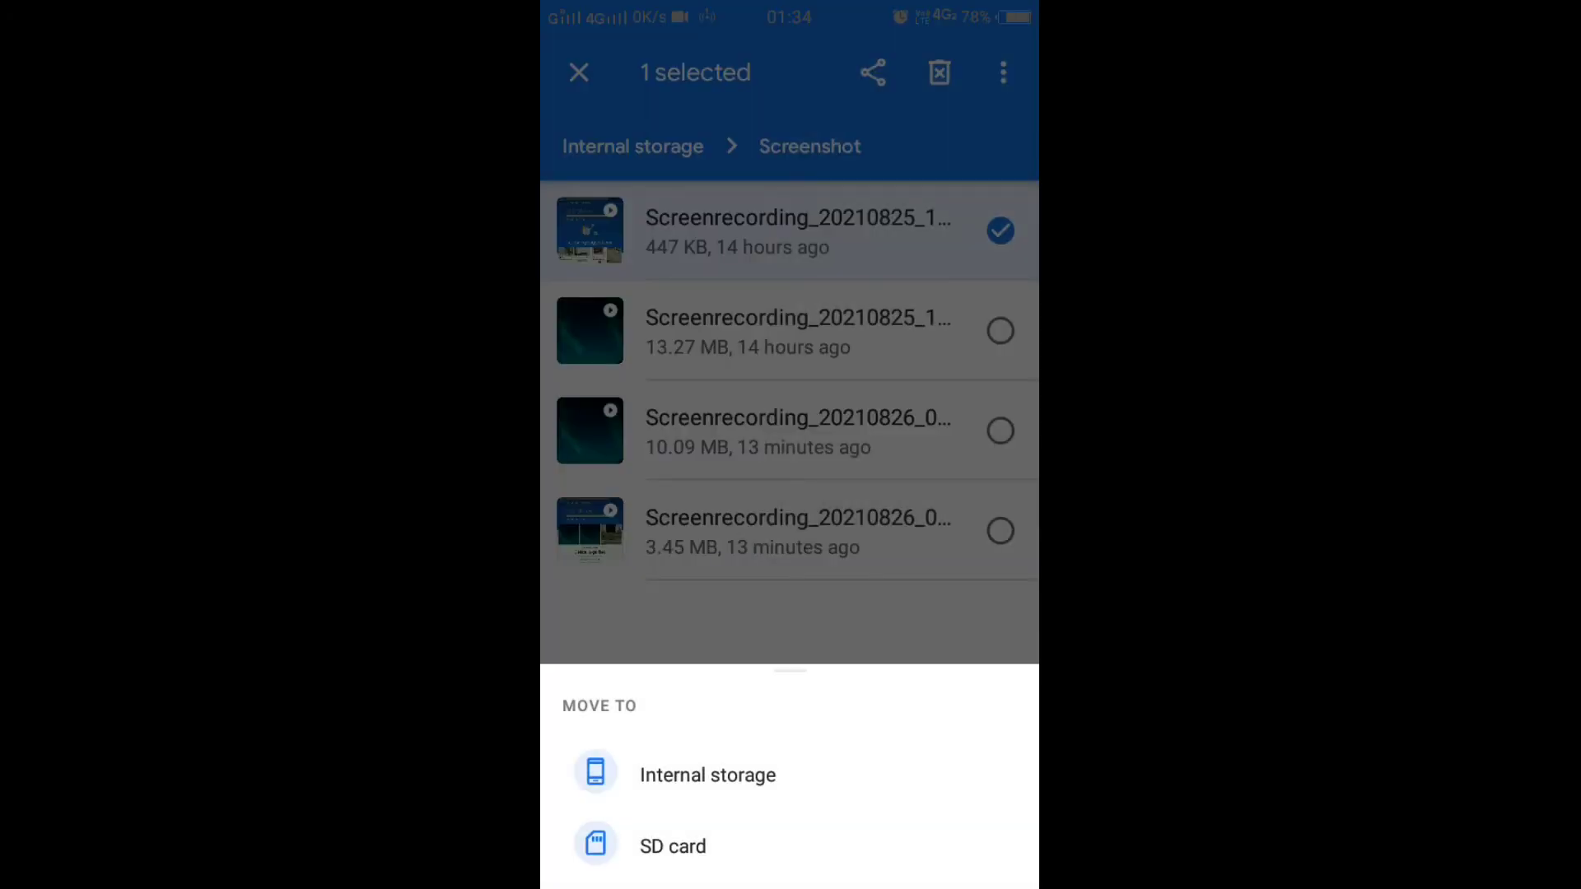
{"action": "left_click", "coordinate": [667, 772]}
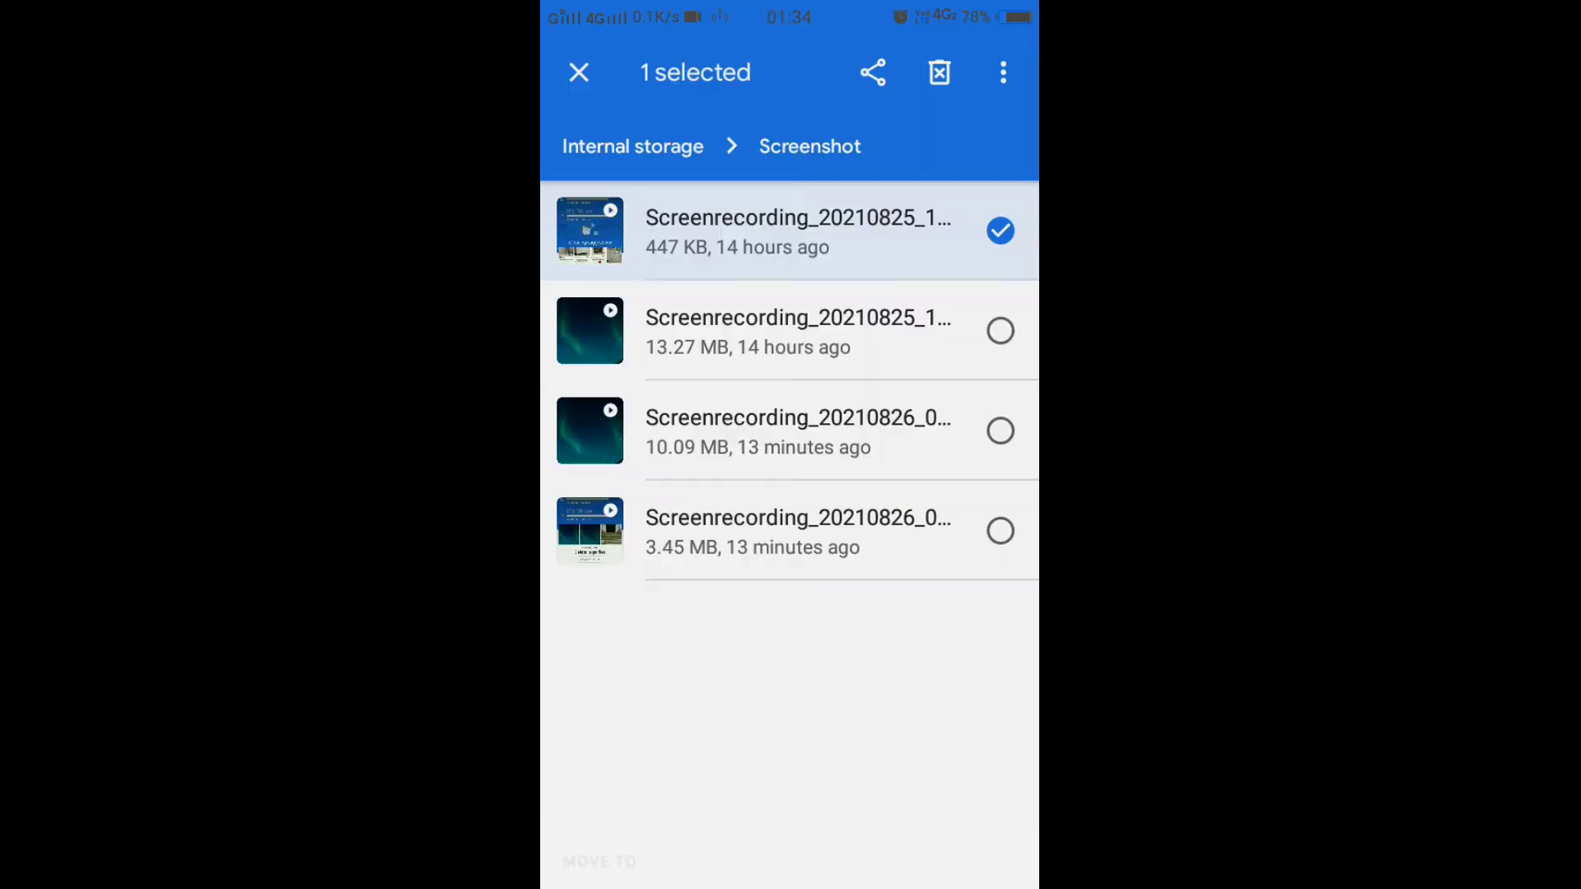
{"action": "scroll", "coordinate": [791, 494], "scroll_direction": "down", "scroll_amount": 7}
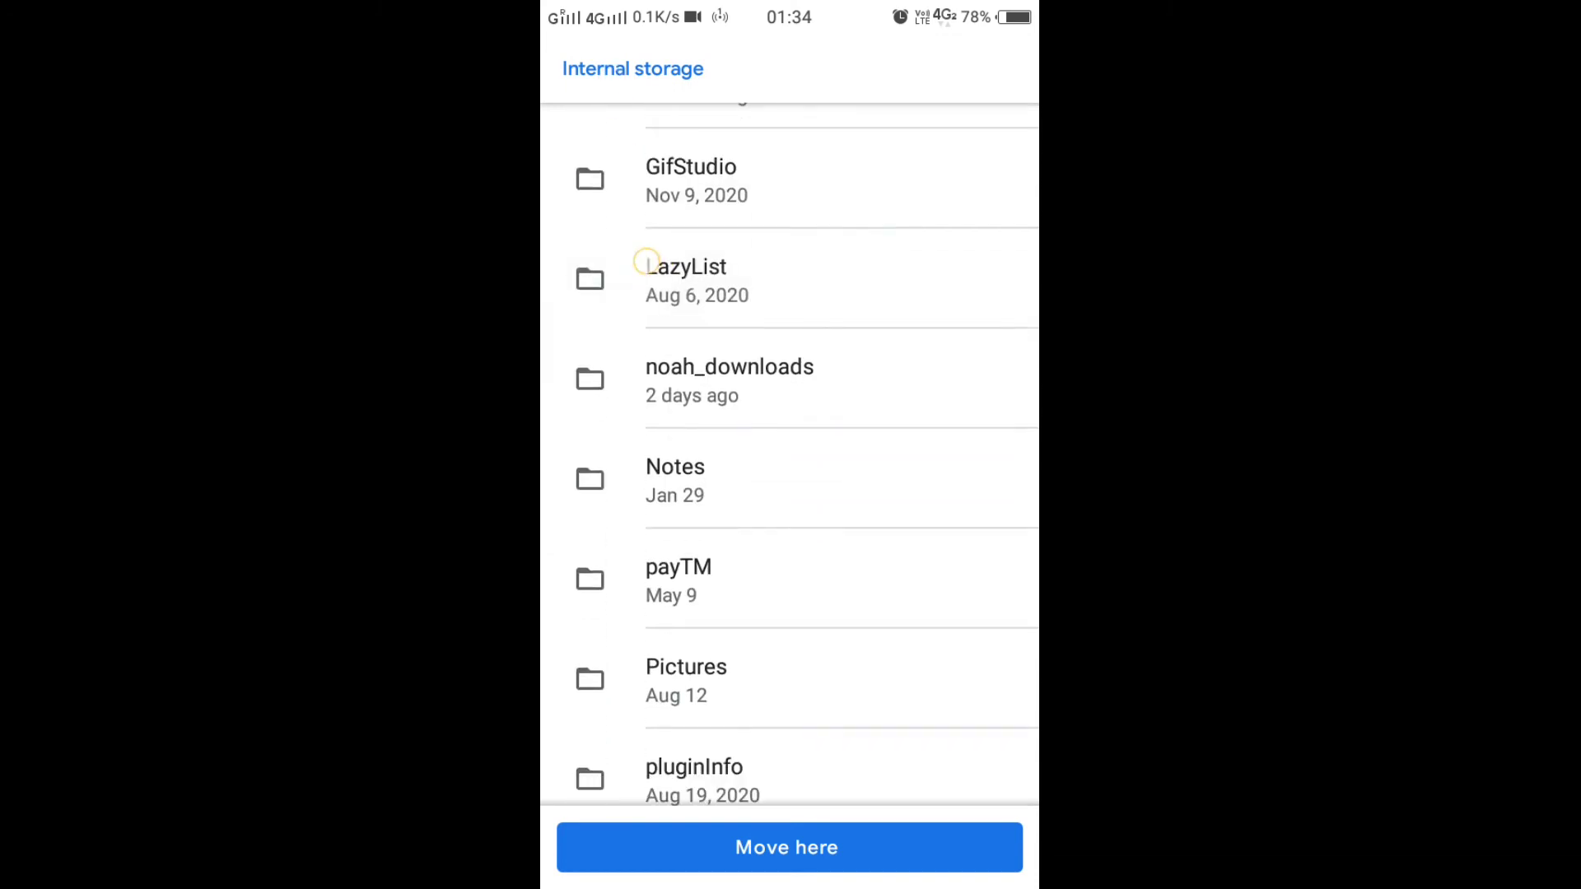
Pick Subtitles as the destination and move the recording there
{"action": "left_click_drag", "start_coordinate": [670, 480], "coordinate": [619, 162]}
{"action": "left_click_drag", "start_coordinate": [671, 565], "coordinate": [624, 115]}
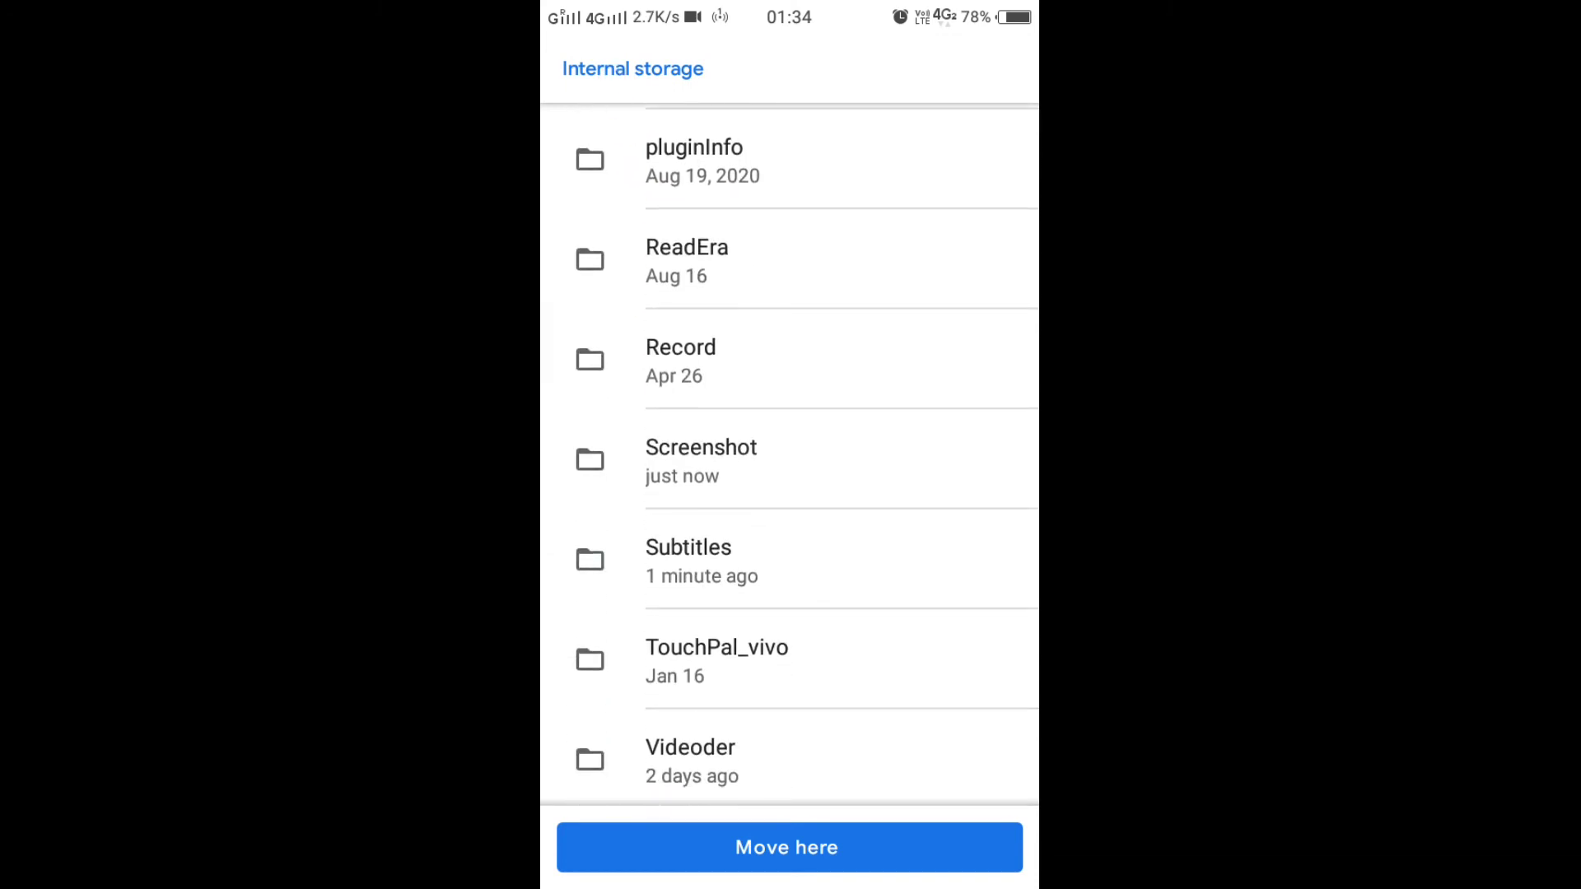
{"action": "left_click", "coordinate": [689, 559]}
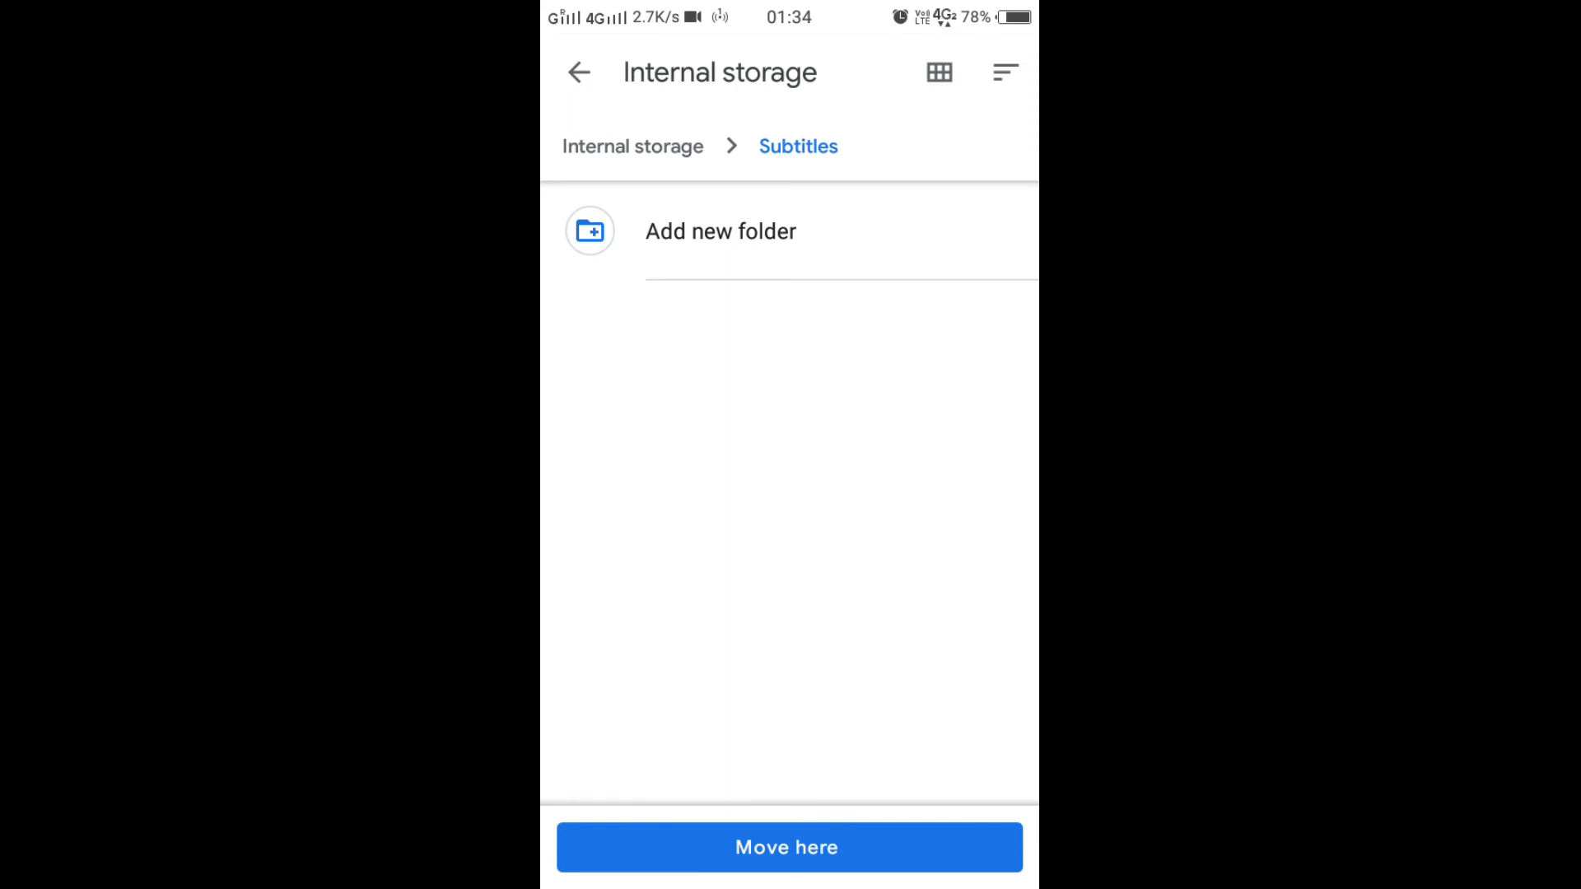
{"action": "left_click", "coordinate": [744, 845]}
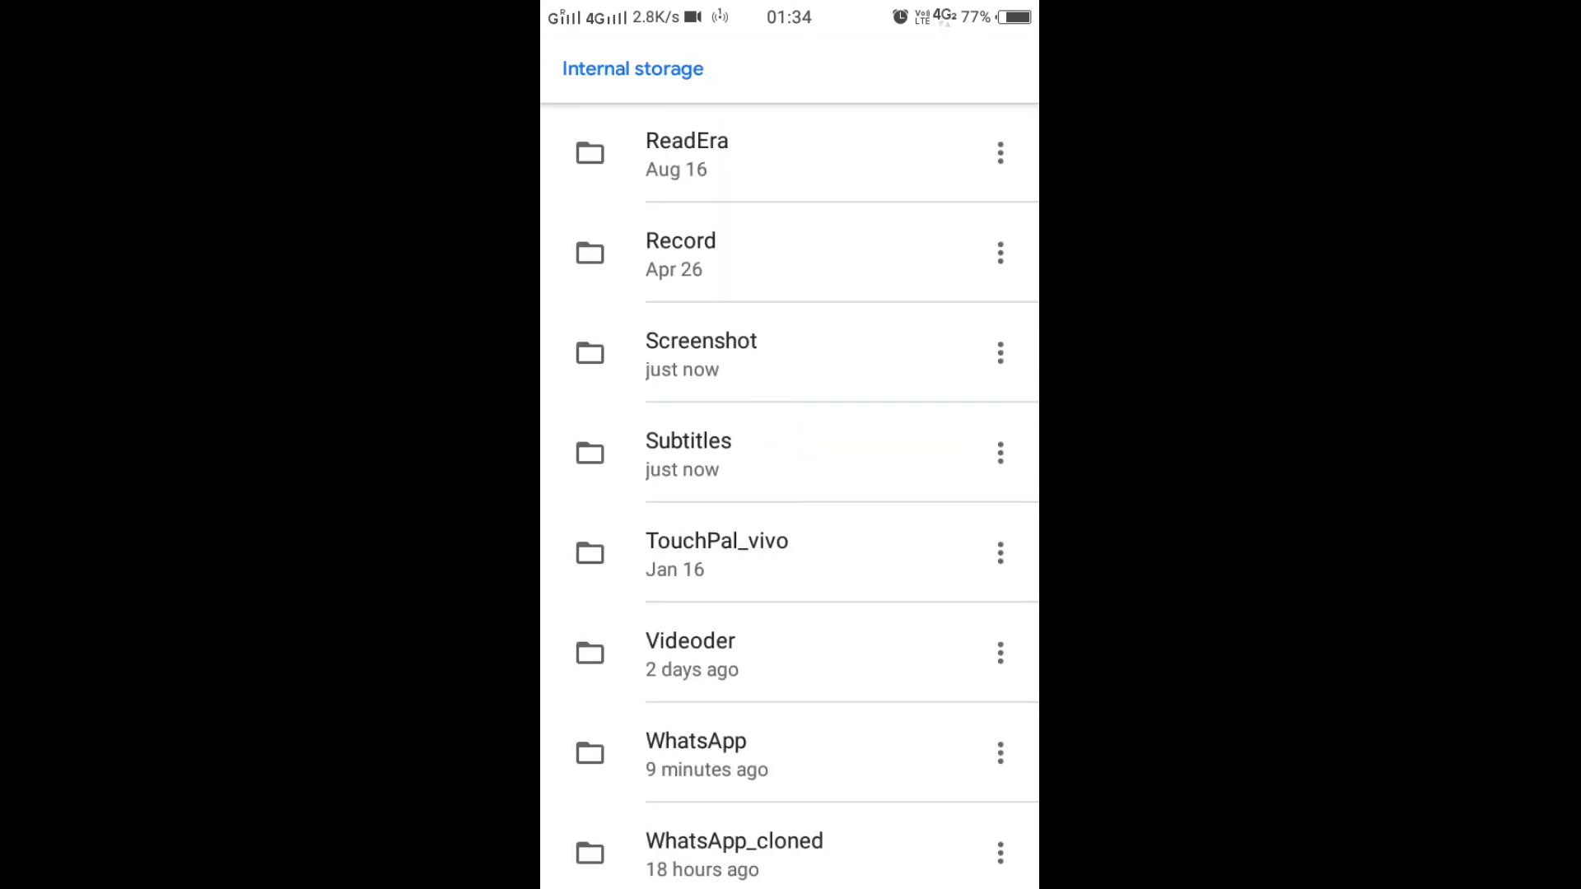
Open Subtitles and confirm the 447 KB screen recording is there
{"action": "left_click", "coordinate": [688, 454]}
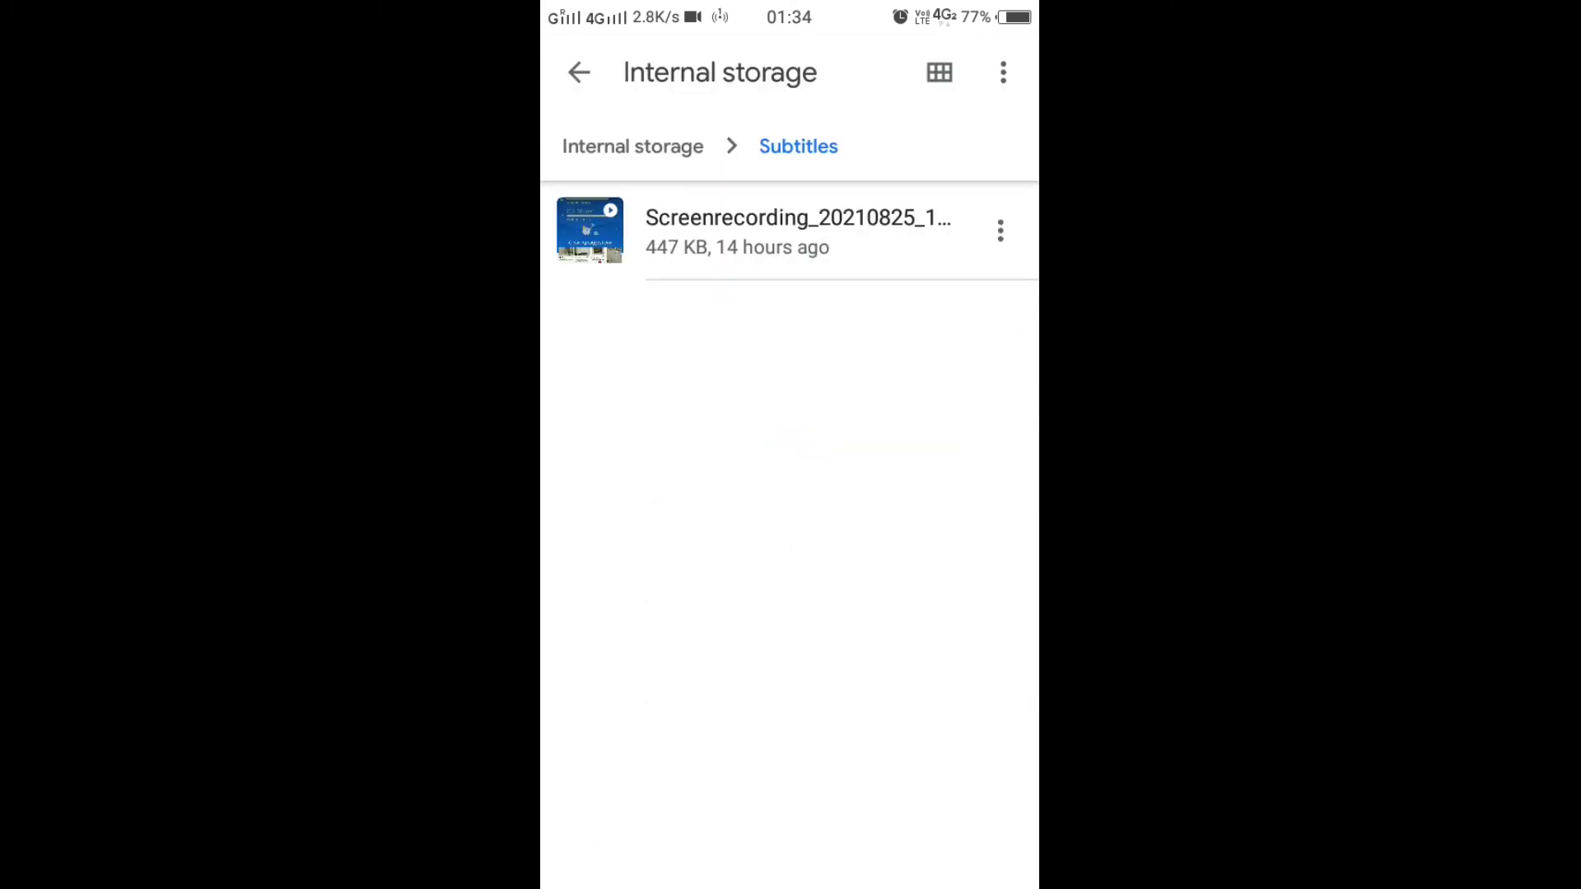